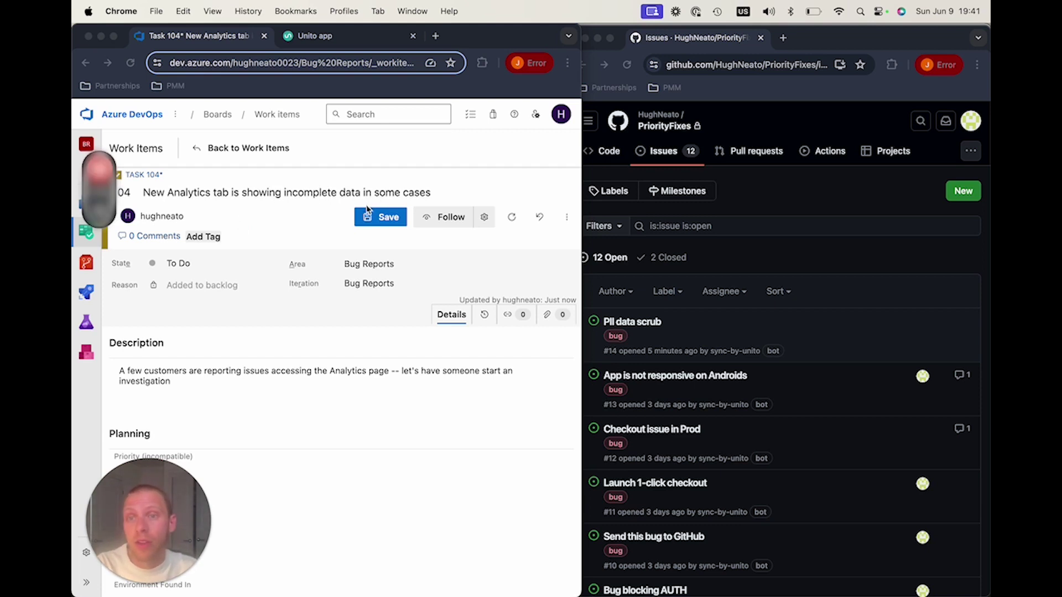
Add the Bug tag to the Azure DevOps task "New Analytics tab is showing incomplete data in some cases"
{"action": "left_click", "coordinate": [215, 243]}
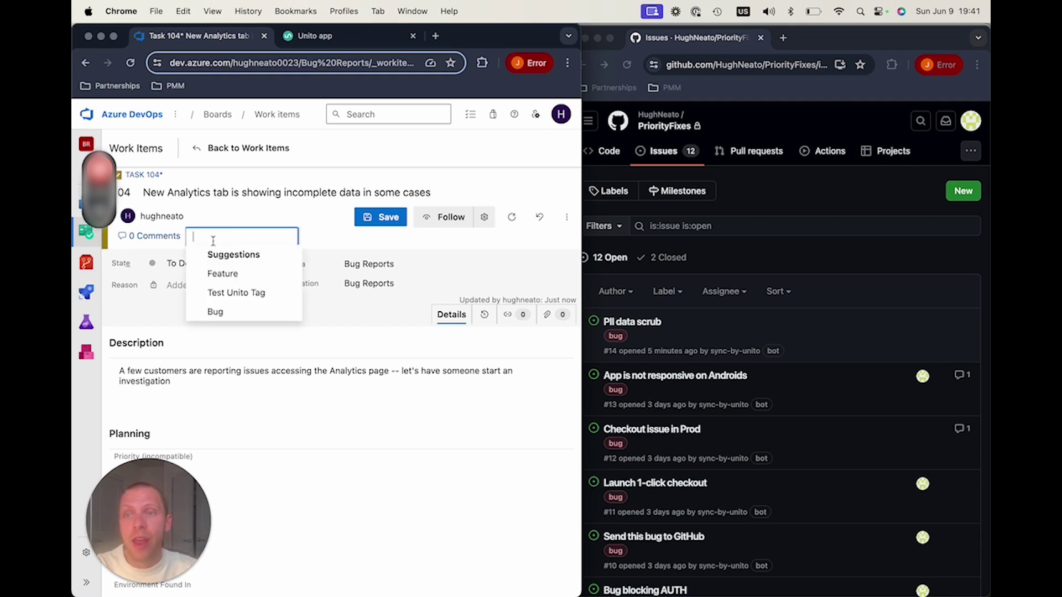
{"action": "left_click", "coordinate": [240, 311]}
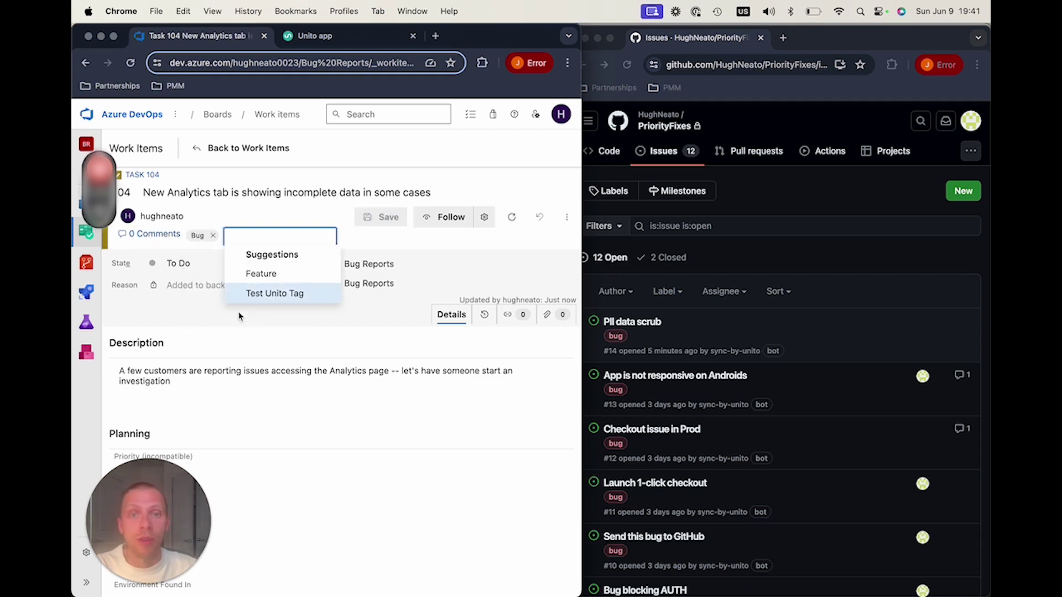
{"action": "left_click", "coordinate": [430, 245]}
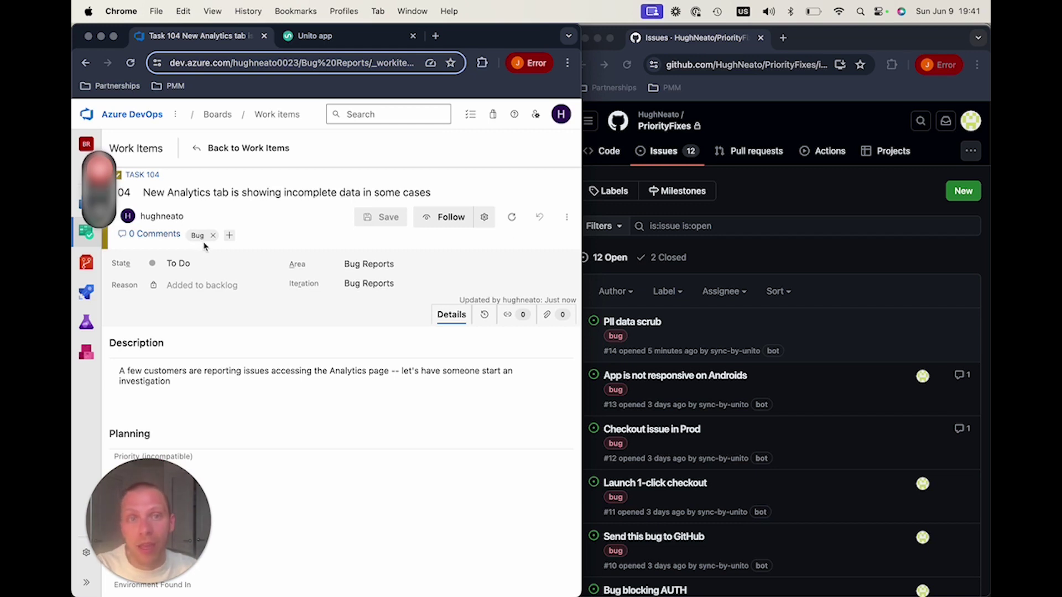
Refresh the GitHub issues list and open the new Analytics tab issue to check its assignee and label
{"action": "left_click", "coordinate": [775, 258]}
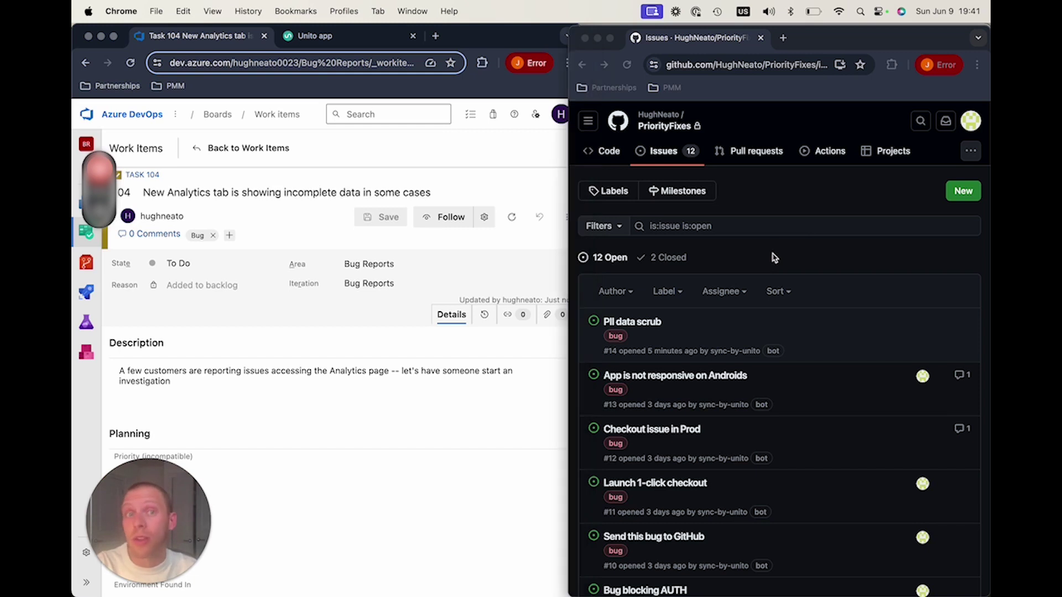
{"action": "key", "text": "super+r"}
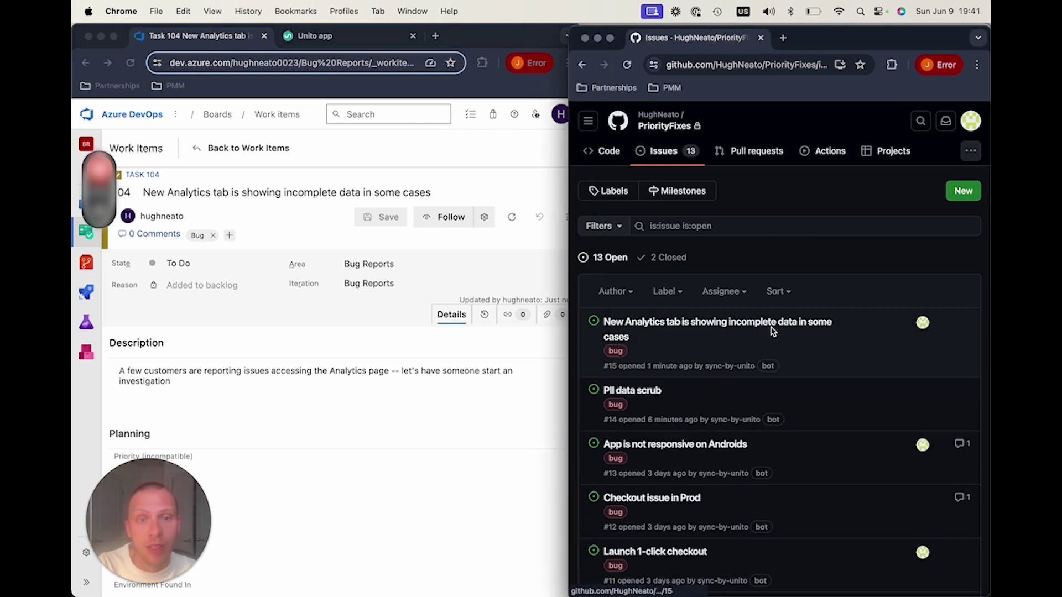
{"action": "left_click", "coordinate": [725, 332]}
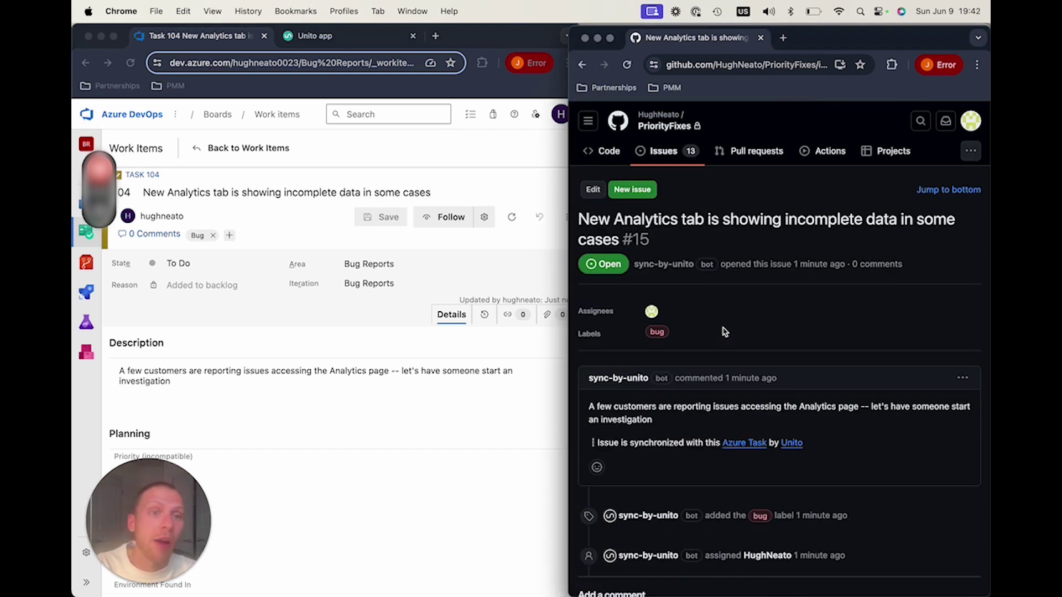
{"action": "mouse_move", "coordinate": [652, 313]}
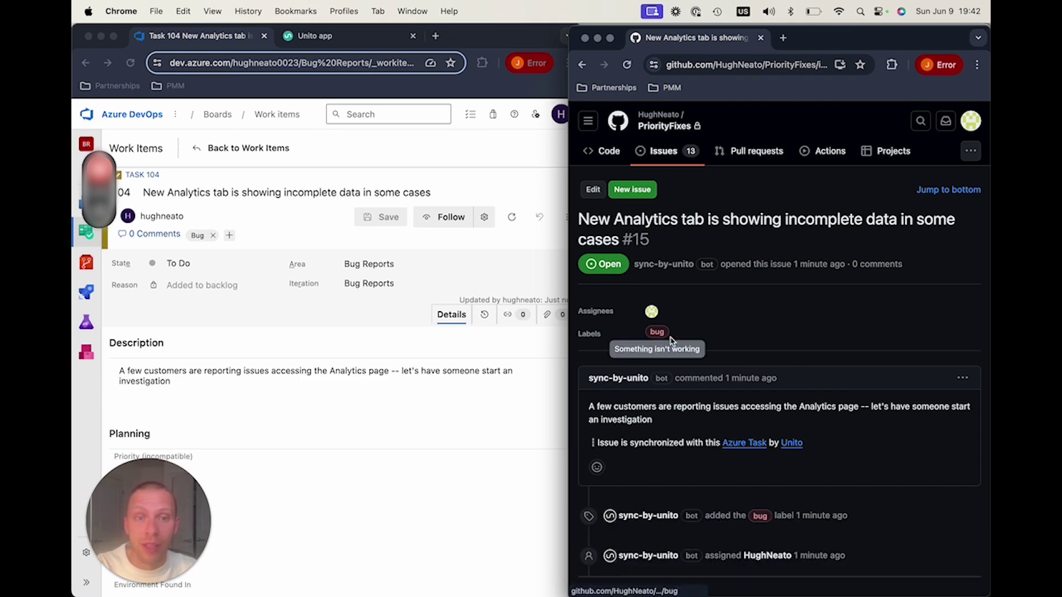
Post the comment "I'm gonna started on it" on the Analytics tab issue in GitHub
{"action": "scroll", "coordinate": [794, 356], "scroll_direction": "down", "scroll_amount": 2}
{"action": "scroll", "coordinate": [793, 357], "scroll_direction": "down", "scroll_amount": 5}
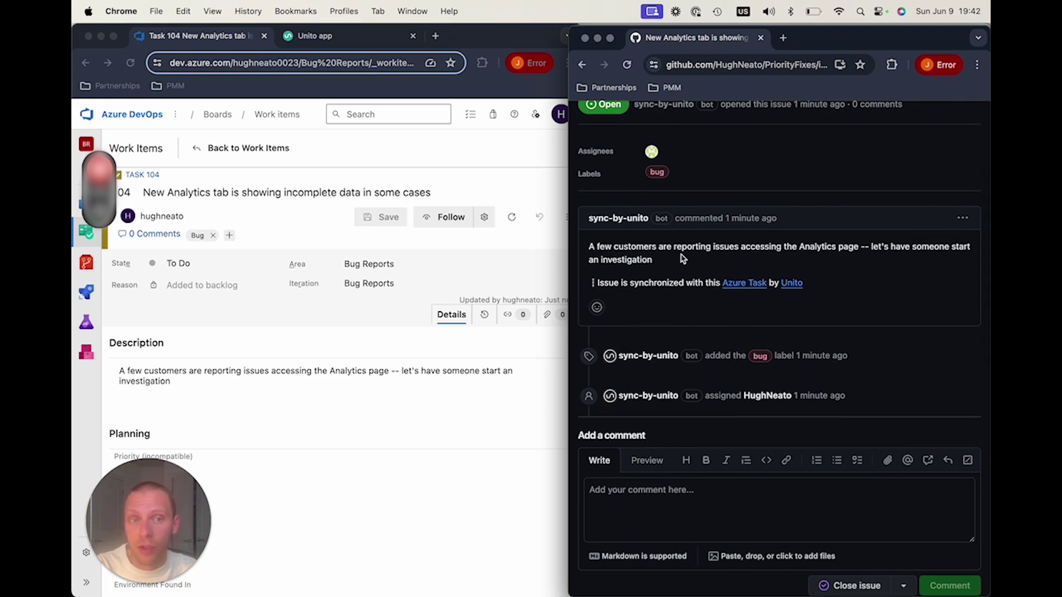
{"action": "left_click", "coordinate": [708, 509]}
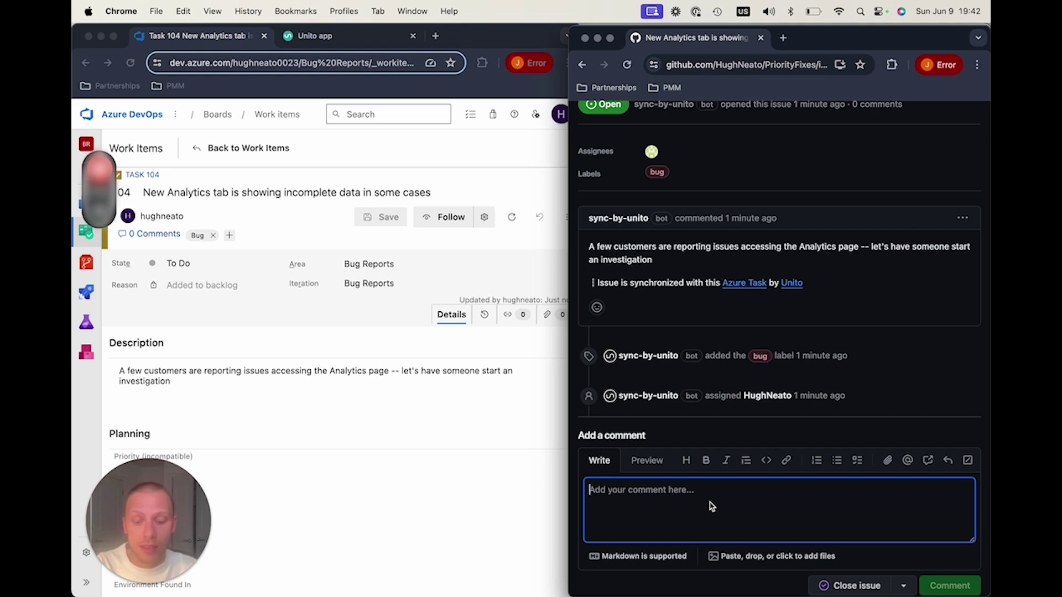
{"action": "type", "text": "I'm gonna started on it"}
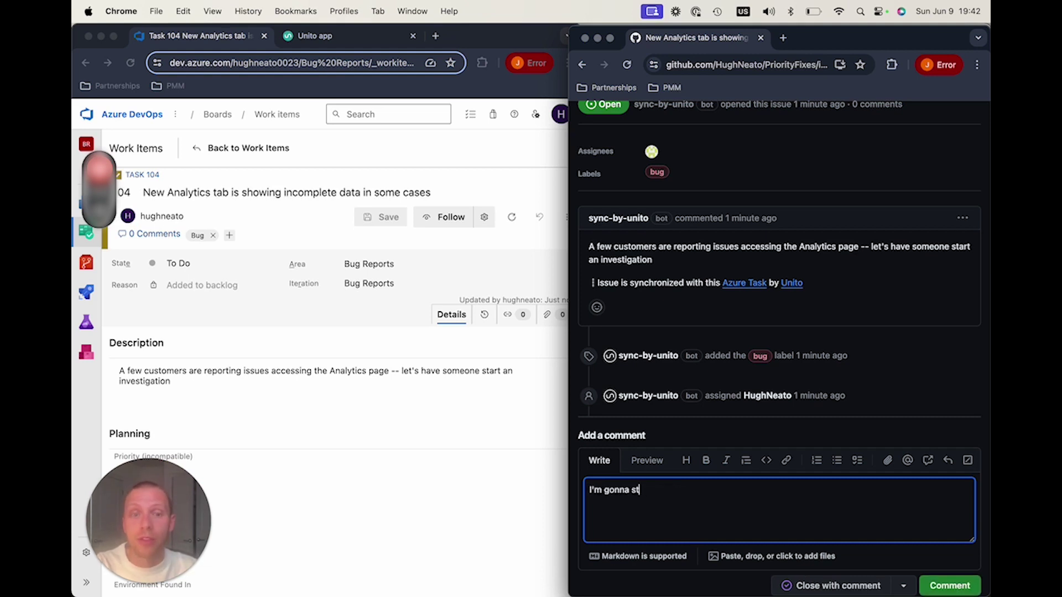
{"action": "left_click", "coordinate": [946, 576]}
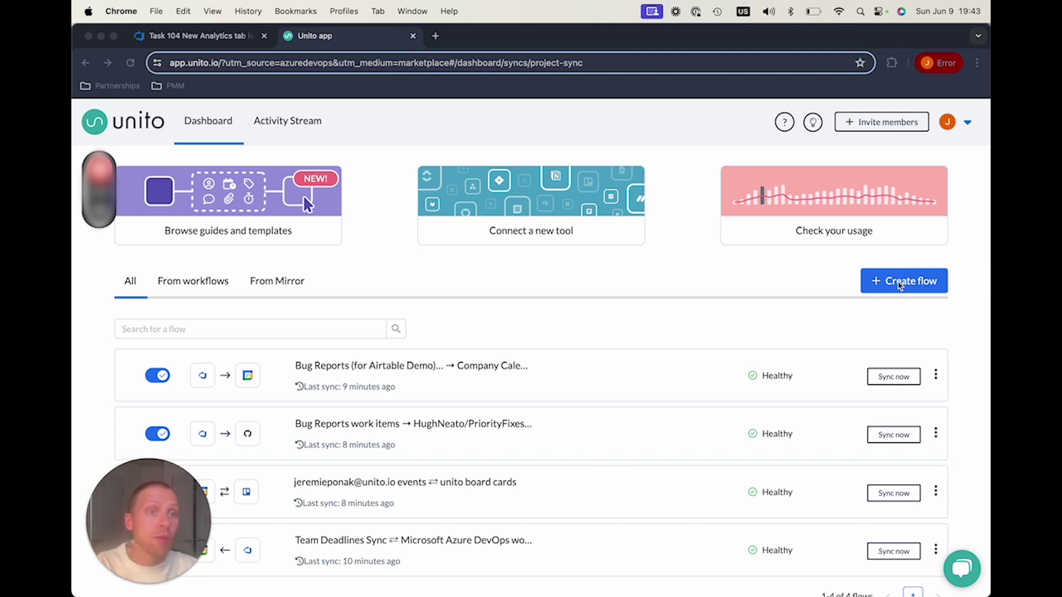
Create a new Unito flow with Microsoft Azure DevOps as the first tool, using the existing account and the Work item type
{"action": "left_click", "coordinate": [900, 285]}
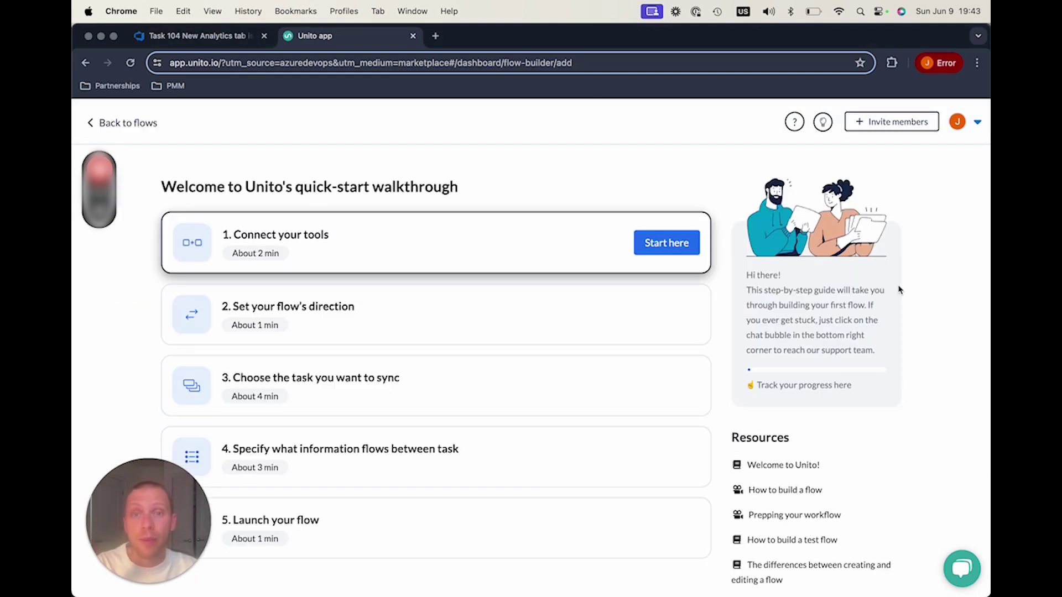
{"action": "left_click", "coordinate": [686, 247]}
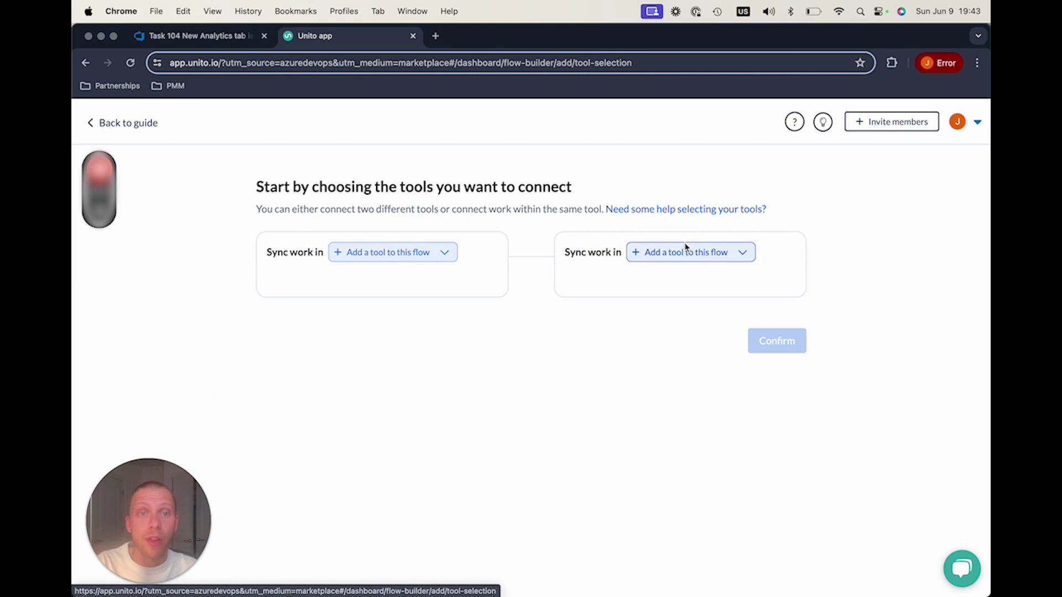
{"action": "left_click", "coordinate": [417, 255]}
{"action": "left_click", "coordinate": [424, 446]}
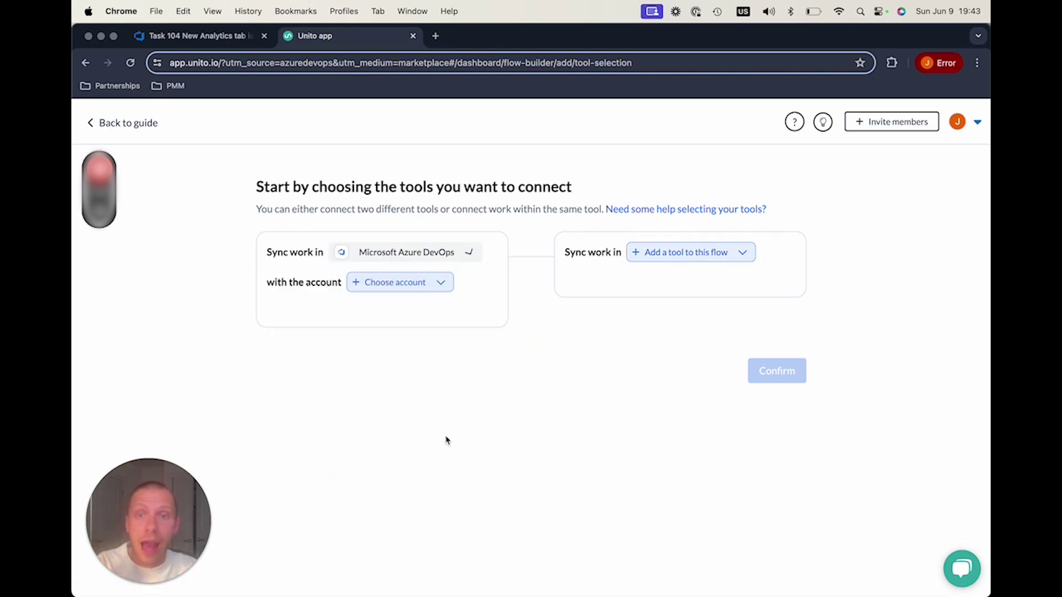
{"action": "left_click", "coordinate": [405, 284]}
{"action": "left_click", "coordinate": [419, 351]}
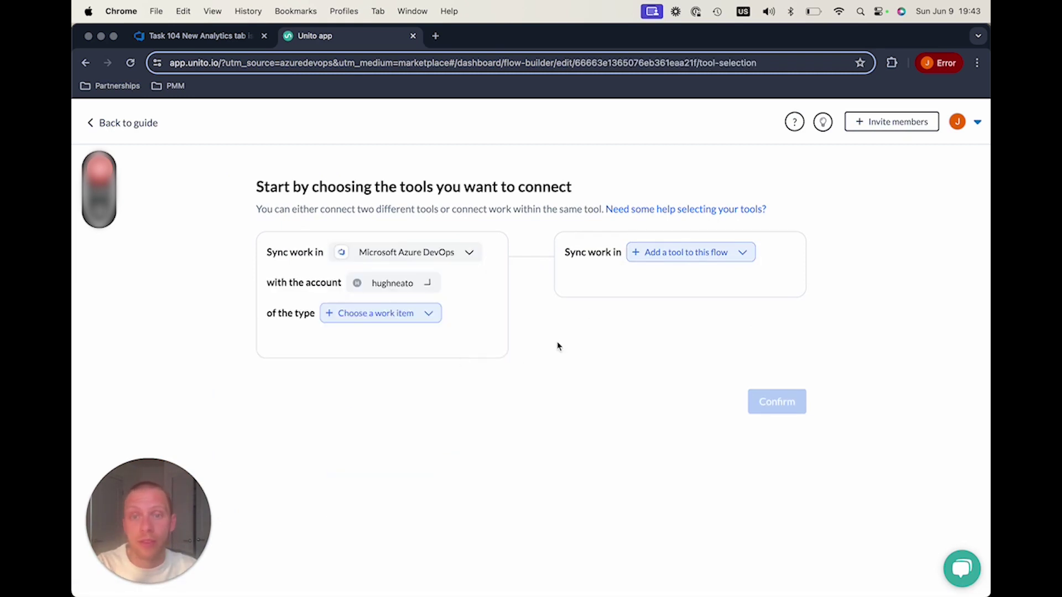
{"action": "left_click", "coordinate": [404, 313]}
{"action": "left_click", "coordinate": [407, 348]}
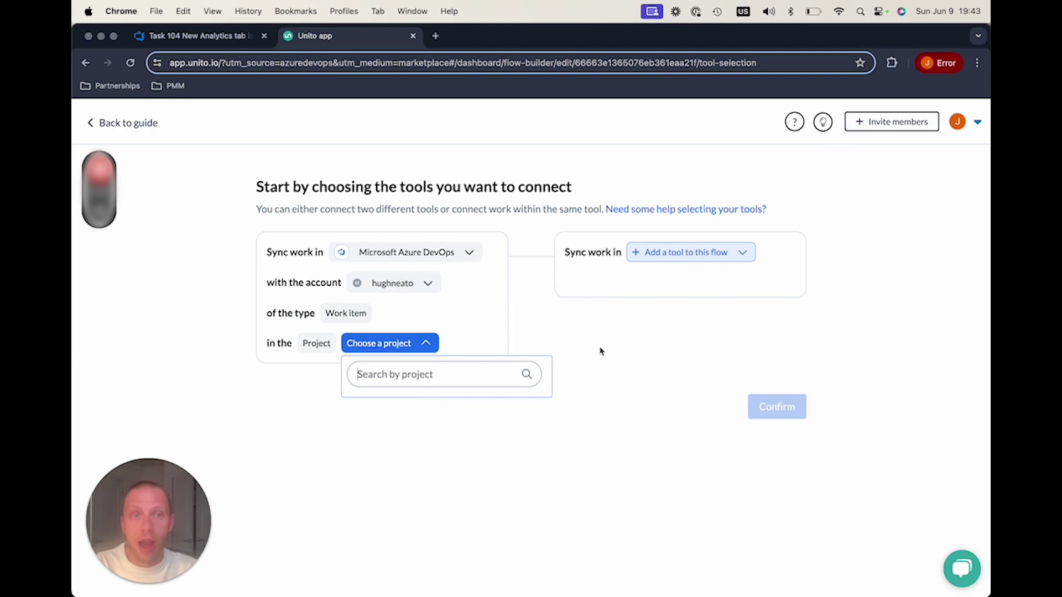
Add GitHub as the flow's second tool for syncing issues, and return to the flow list without choosing a project or repository
{"action": "left_click", "coordinate": [692, 253]}
{"action": "left_click", "coordinate": [663, 434]}
{"action": "left_click", "coordinate": [700, 343]}
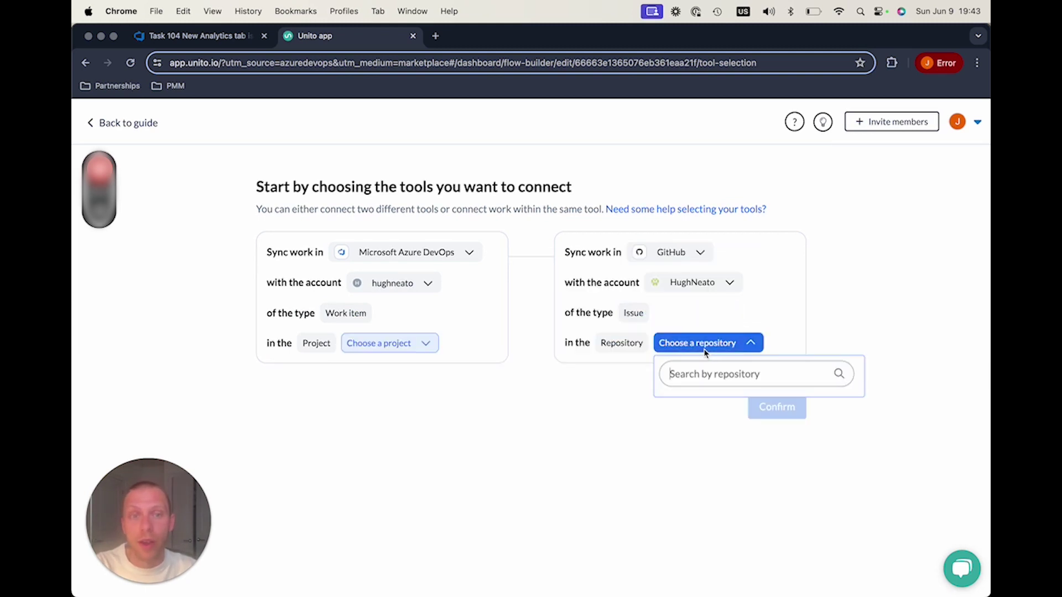
{"action": "left_click", "coordinate": [117, 146]}
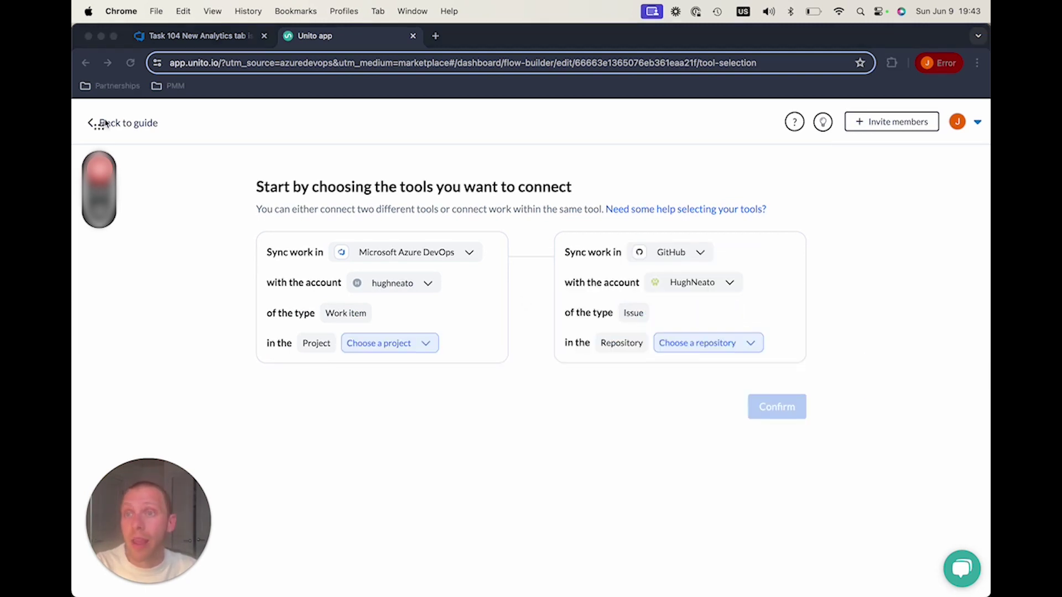
{"action": "left_click", "coordinate": [149, 126]}
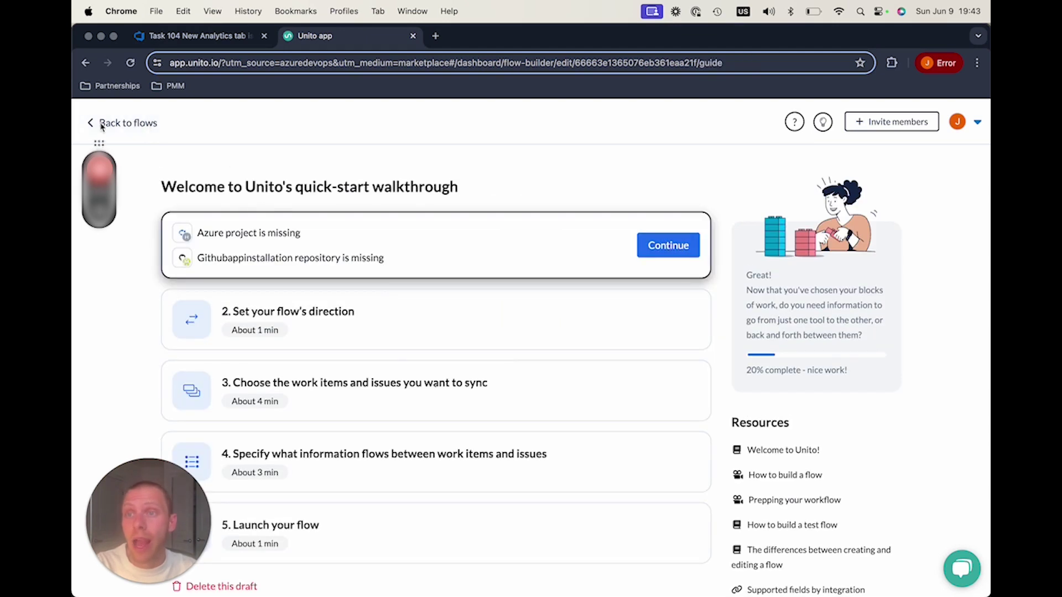
{"action": "left_click", "coordinate": [98, 122]}
Open the existing Bug Reports work items to PriorityFixes issues flow and review its flow direction
{"action": "scroll", "coordinate": [881, 381], "scroll_direction": "down", "scroll_amount": 2}
{"action": "scroll", "coordinate": [882, 381], "scroll_direction": "down", "scroll_amount": 1}
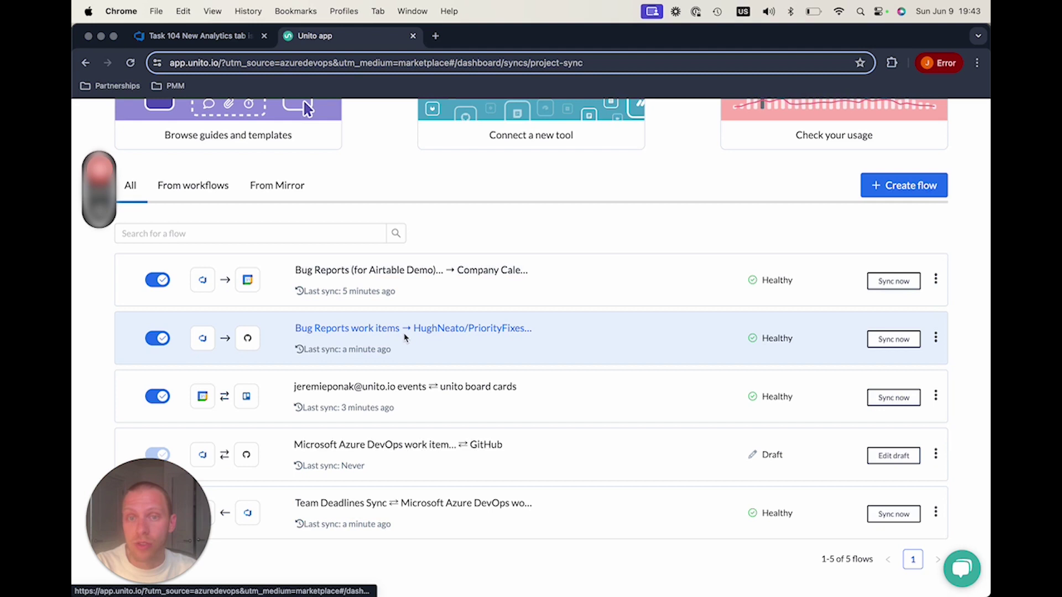
{"action": "left_click", "coordinate": [429, 331]}
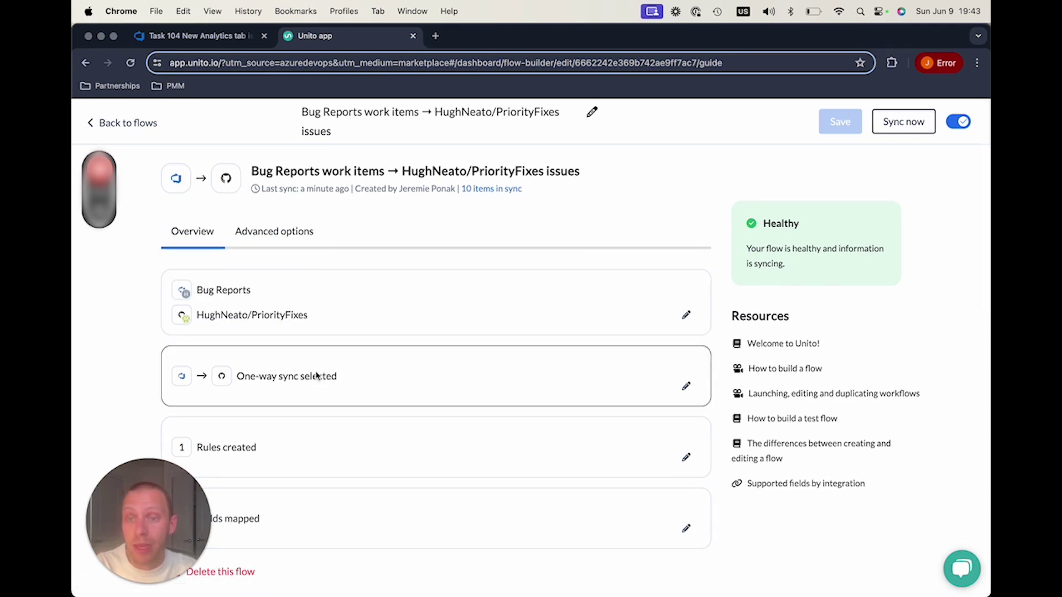
{"action": "left_click", "coordinate": [689, 388]}
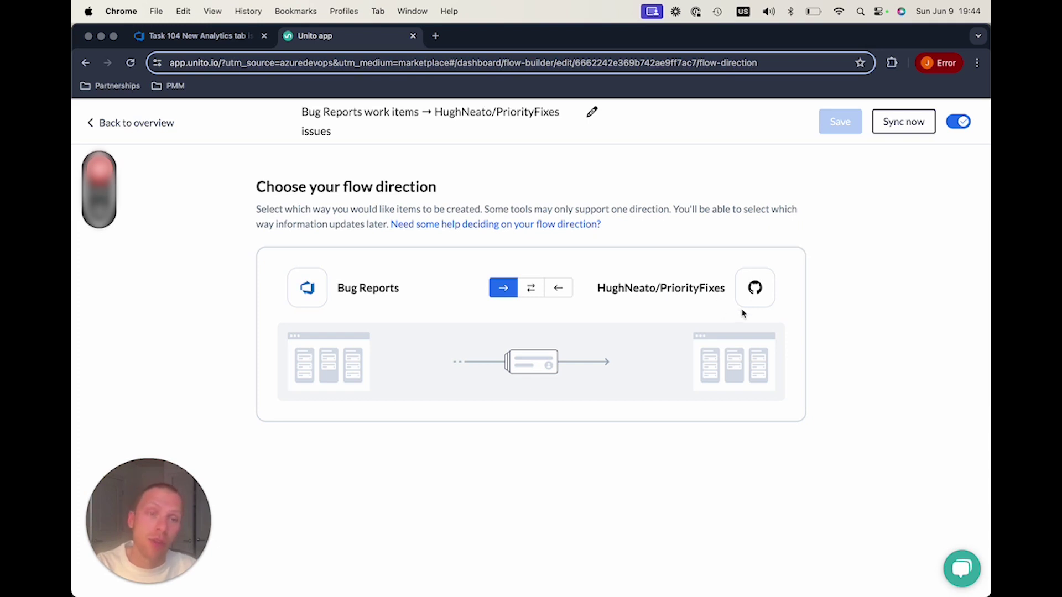
{"action": "left_click", "coordinate": [155, 123]}
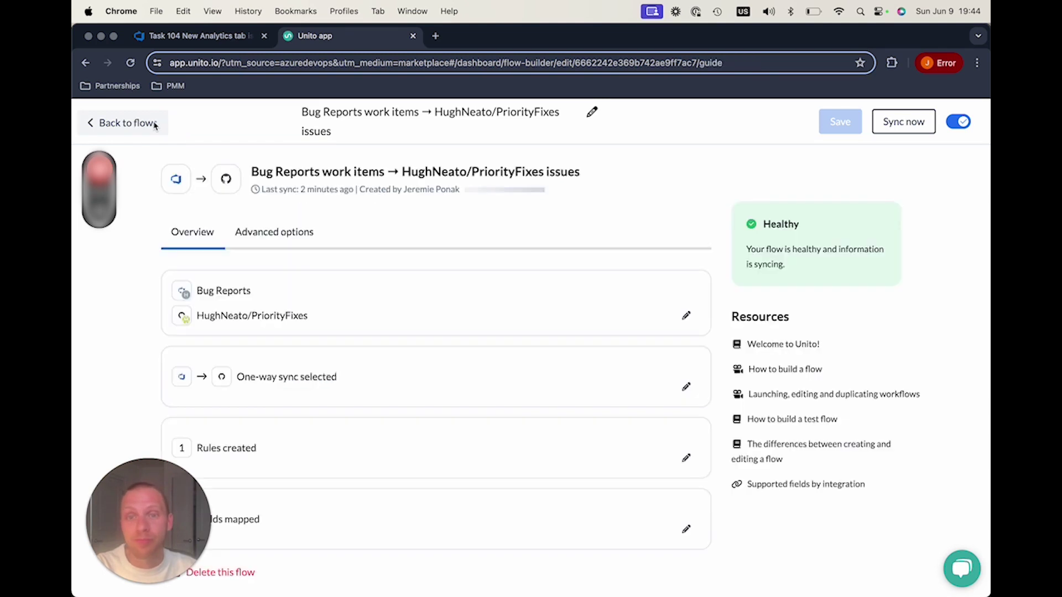
Review the flow's sync rules and look through the fields available for an additional rule
{"action": "left_click", "coordinate": [648, 452]}
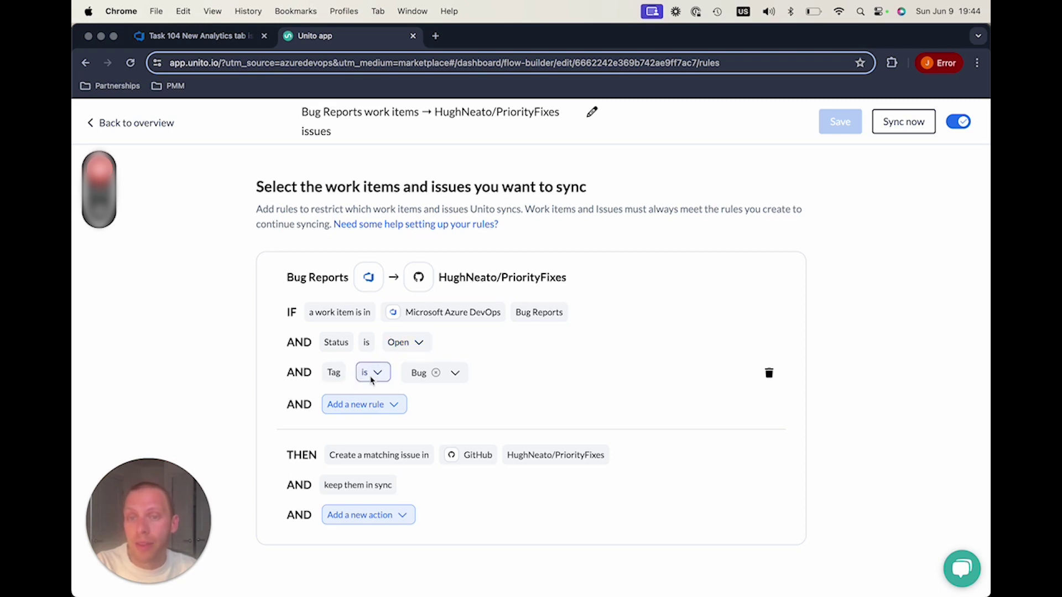
{"action": "left_click", "coordinate": [375, 411]}
{"action": "scroll", "coordinate": [437, 475], "scroll_direction": "down", "scroll_amount": 3}
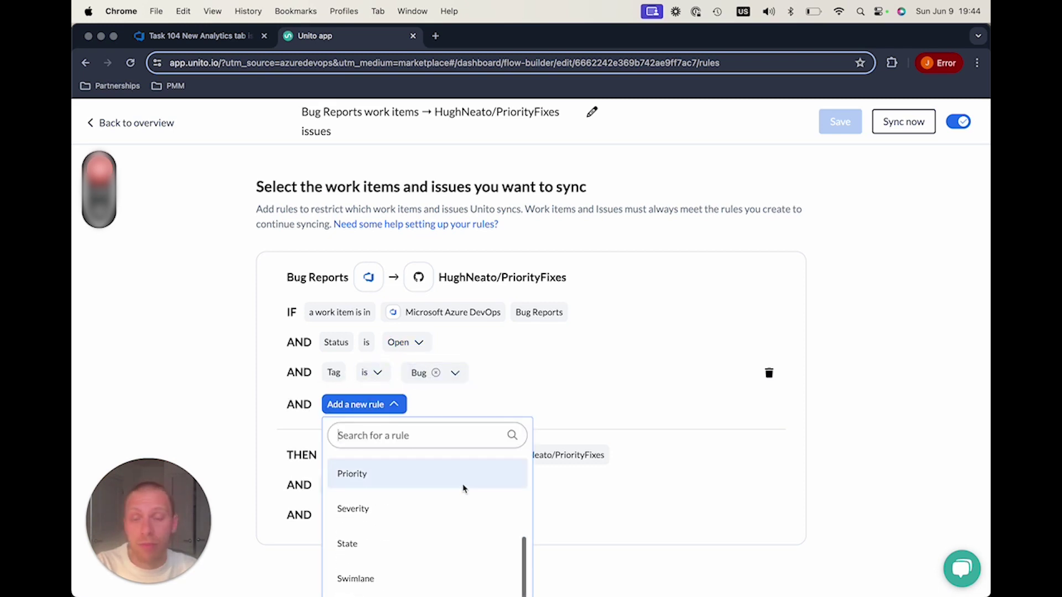
{"action": "left_click", "coordinate": [679, 402]}
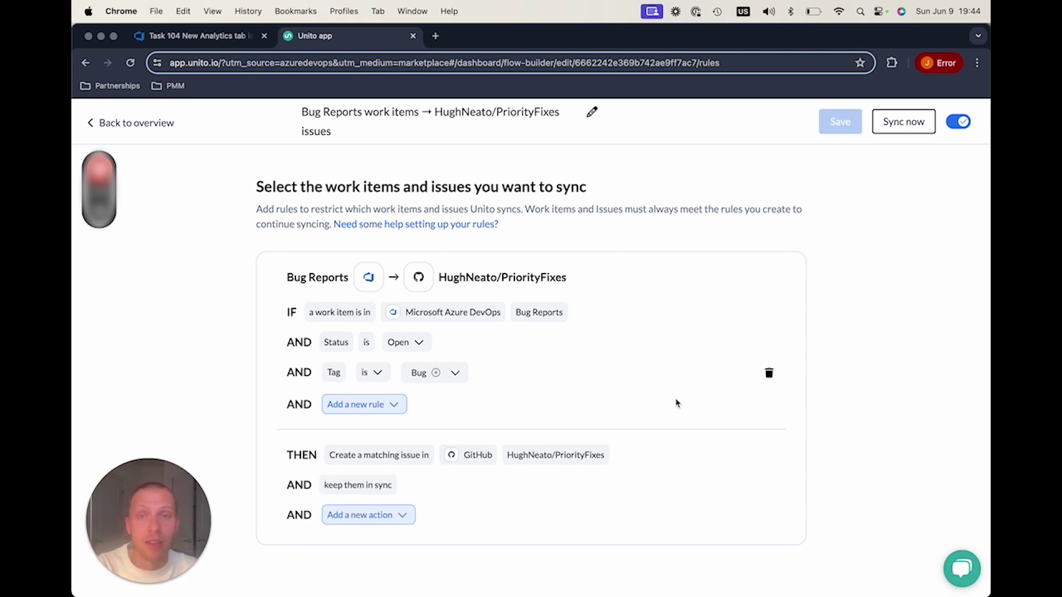
{"action": "left_click", "coordinate": [161, 123]}
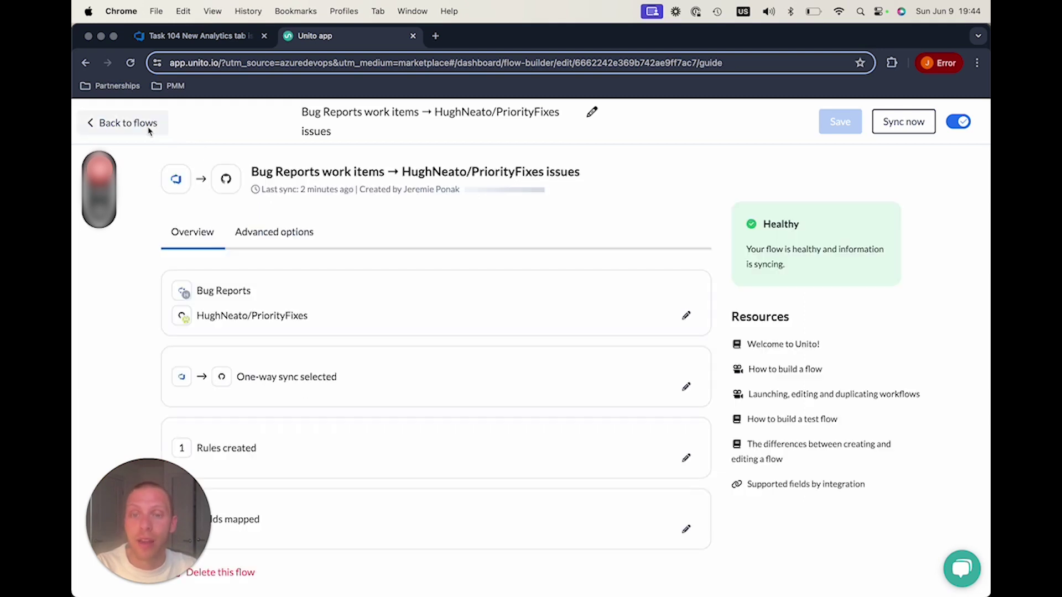
Examine the field mappings between Azure DevOps and GitHub, including how individual tags map to labels
{"action": "left_click", "coordinate": [686, 530]}
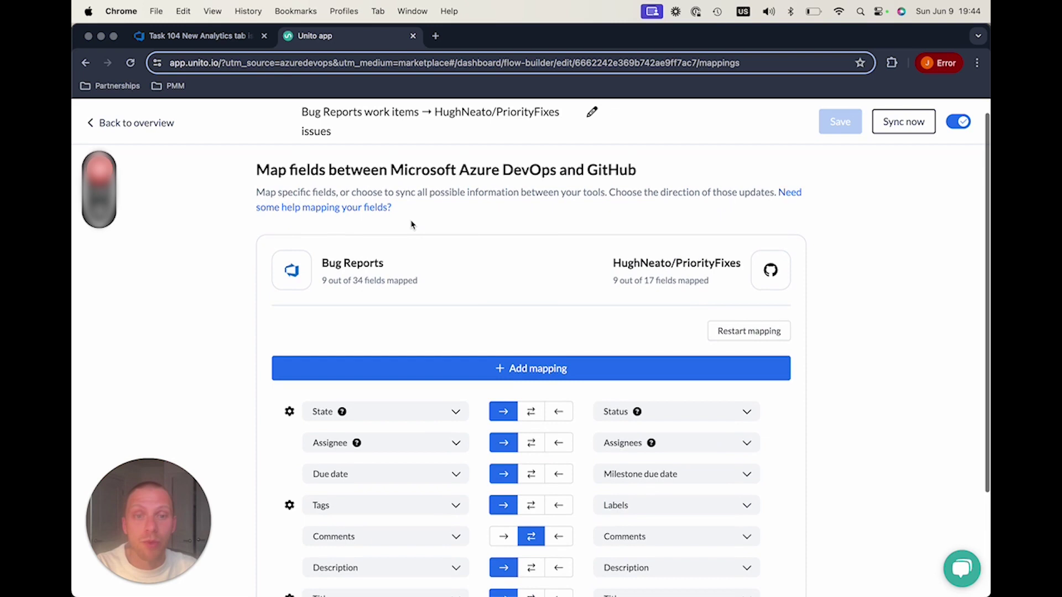
{"action": "scroll", "coordinate": [411, 224], "scroll_direction": "down", "scroll_amount": 2}
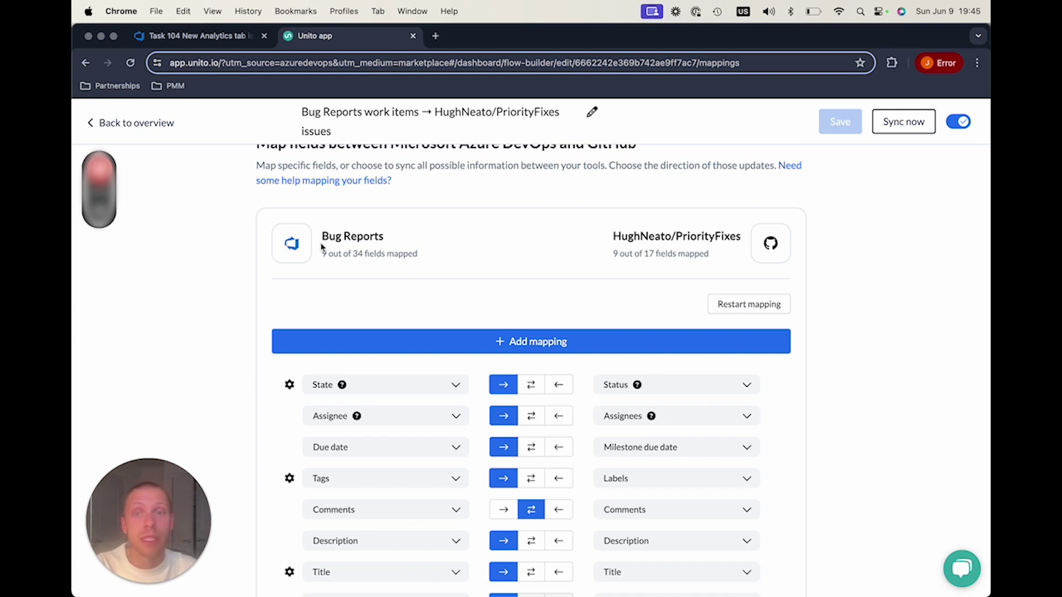
{"action": "scroll", "coordinate": [393, 332], "scroll_direction": "down", "scroll_amount": 3}
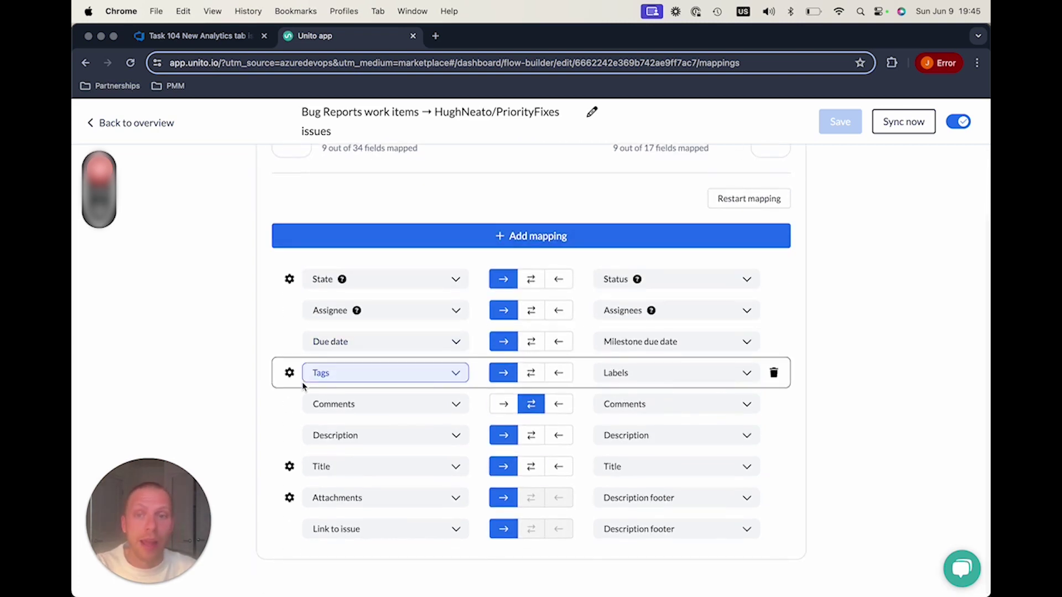
{"action": "left_click", "coordinate": [292, 378]}
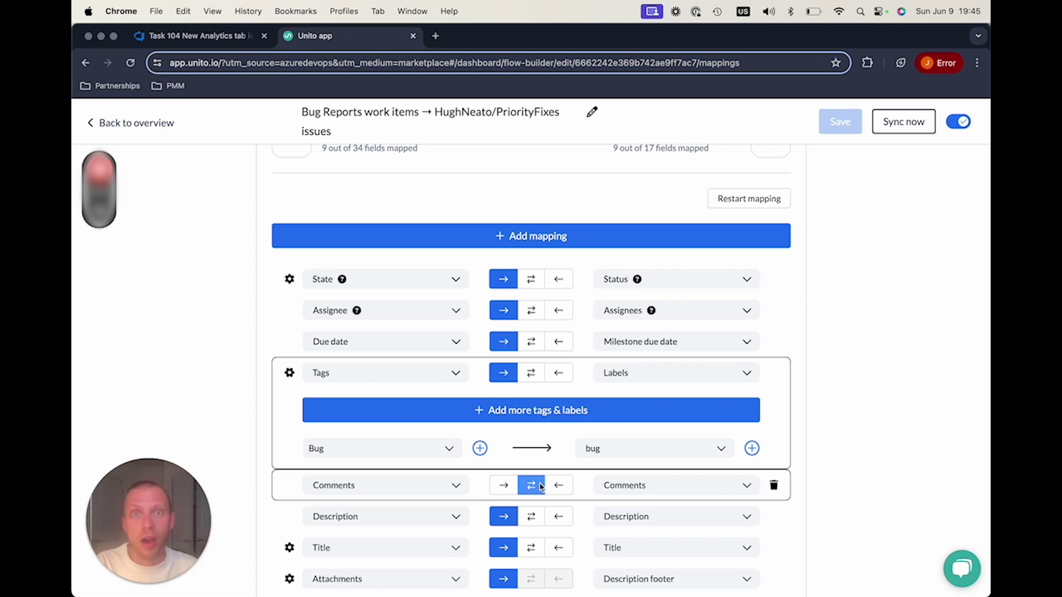
{"action": "left_click", "coordinate": [130, 122]}
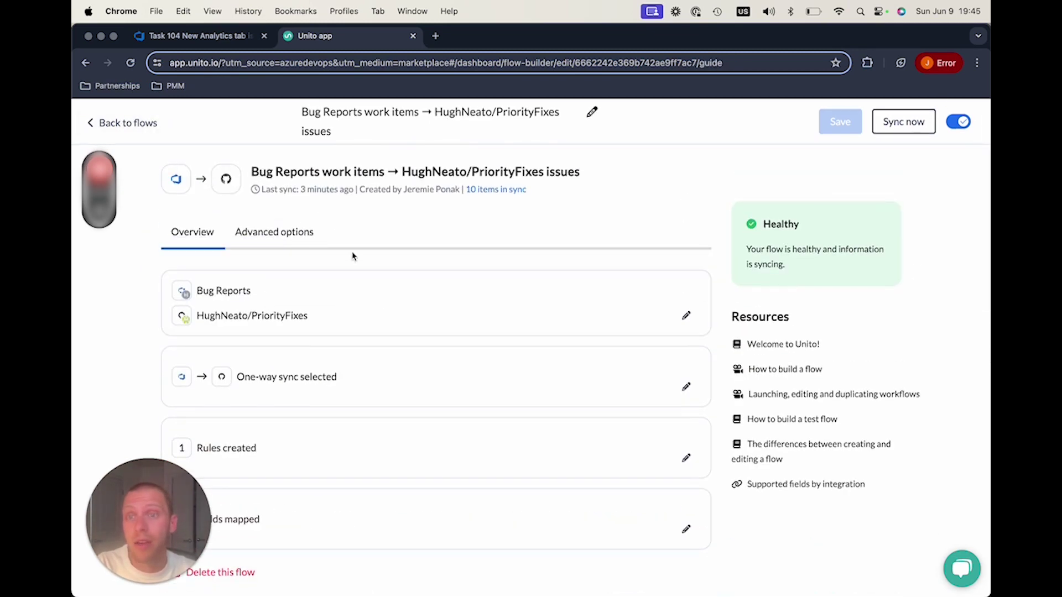
Review the flow's most recent activity and open the Unito support chat
{"action": "scroll", "coordinate": [362, 283], "scroll_direction": "down", "scroll_amount": 6}
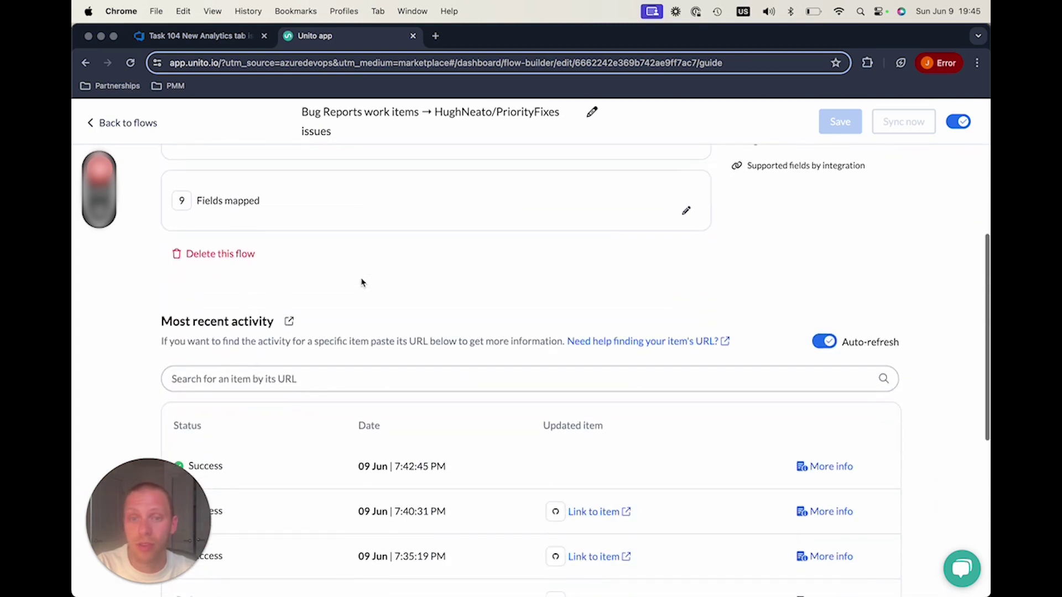
{"action": "scroll", "coordinate": [362, 283], "scroll_direction": "down", "scroll_amount": 1}
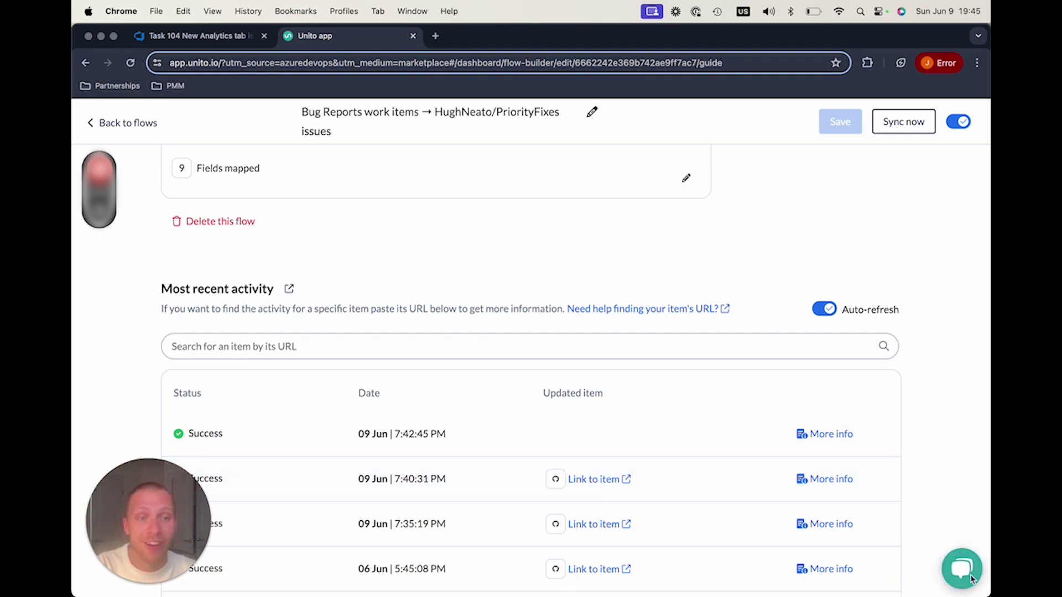
{"action": "left_click", "coordinate": [962, 568]}
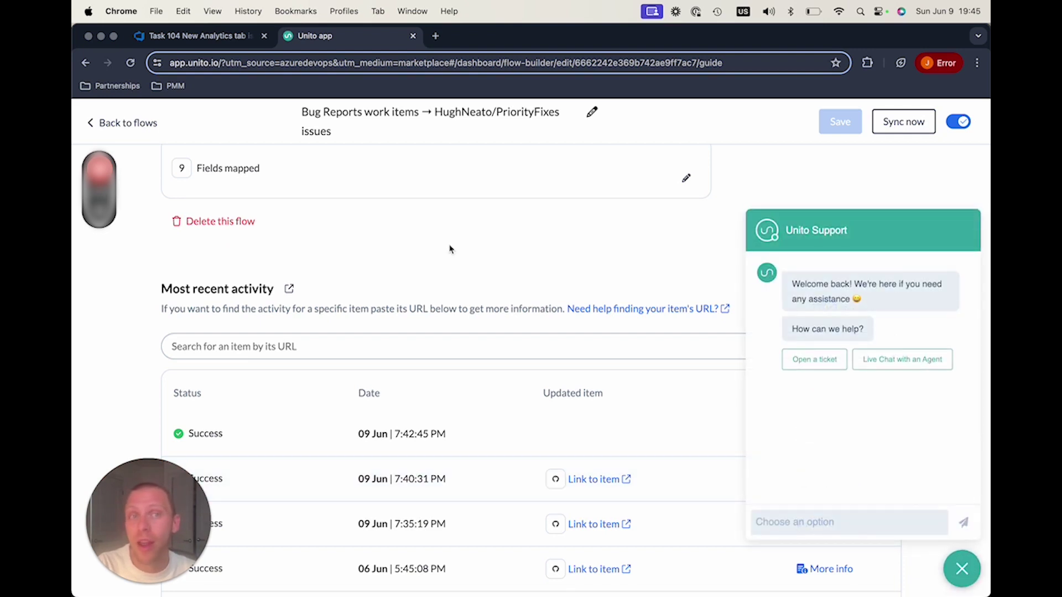